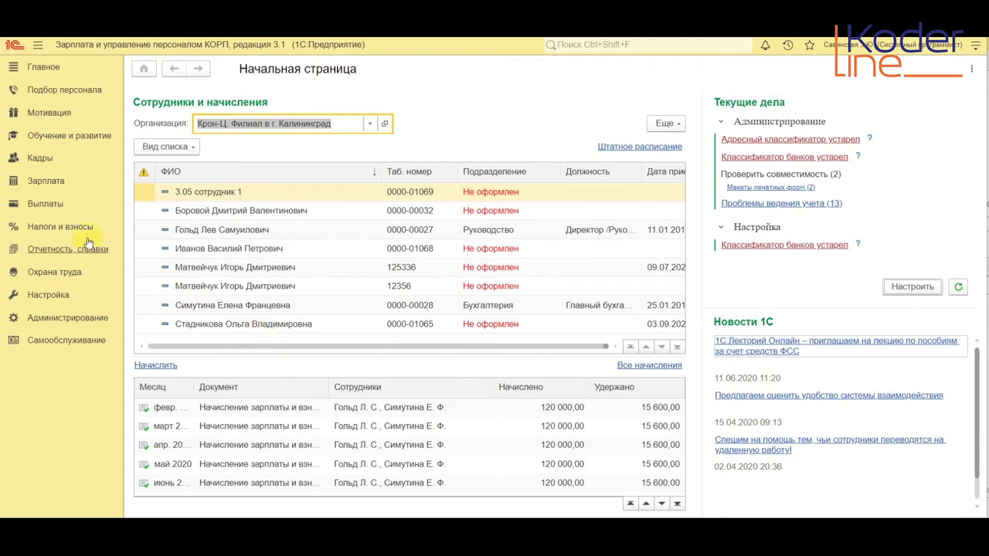
# Step: Search the Зарплата section's functions for "справки для" and open the list Справки для расчета пособий
pyautogui.click(54, 184)
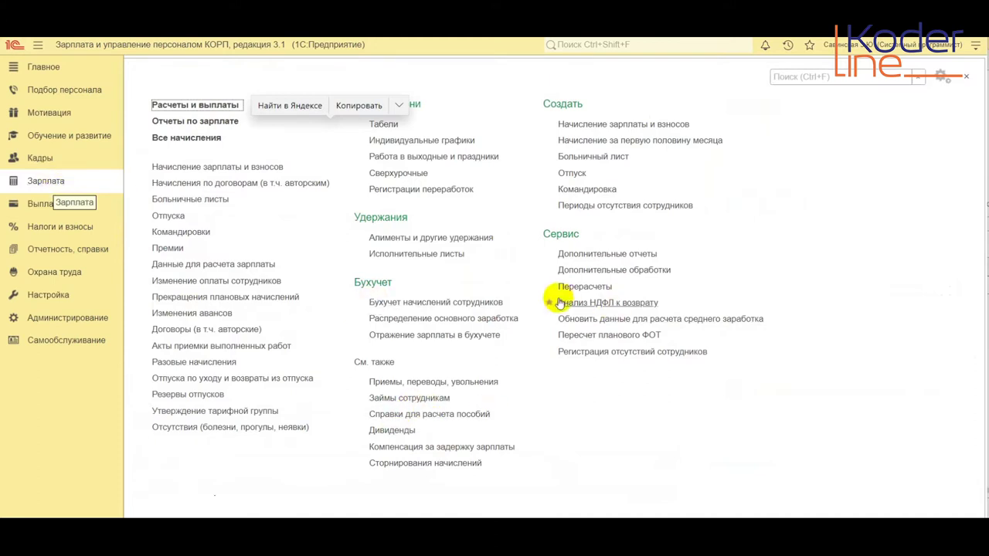
pyautogui.click(808, 79)
pyautogui.write('справки')
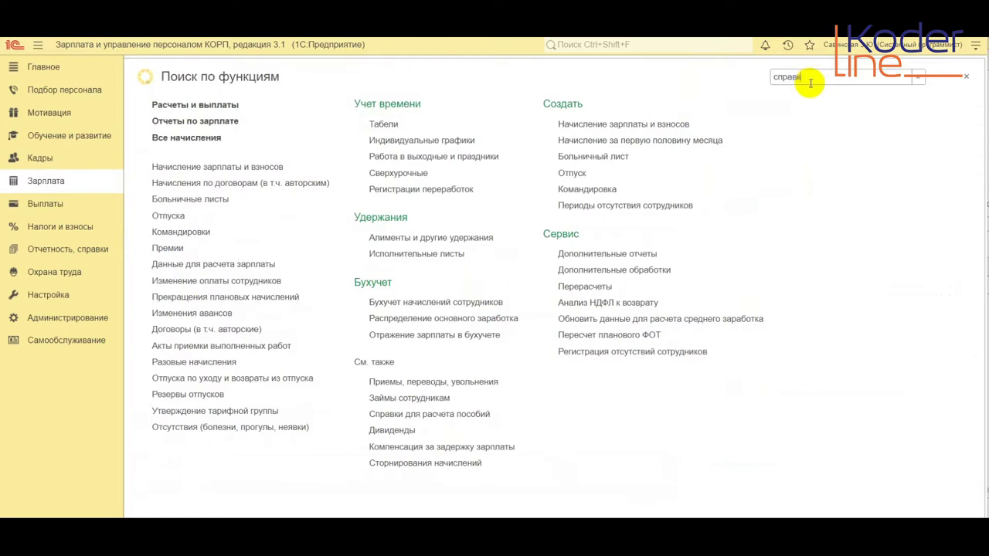
pyautogui.write(' для')
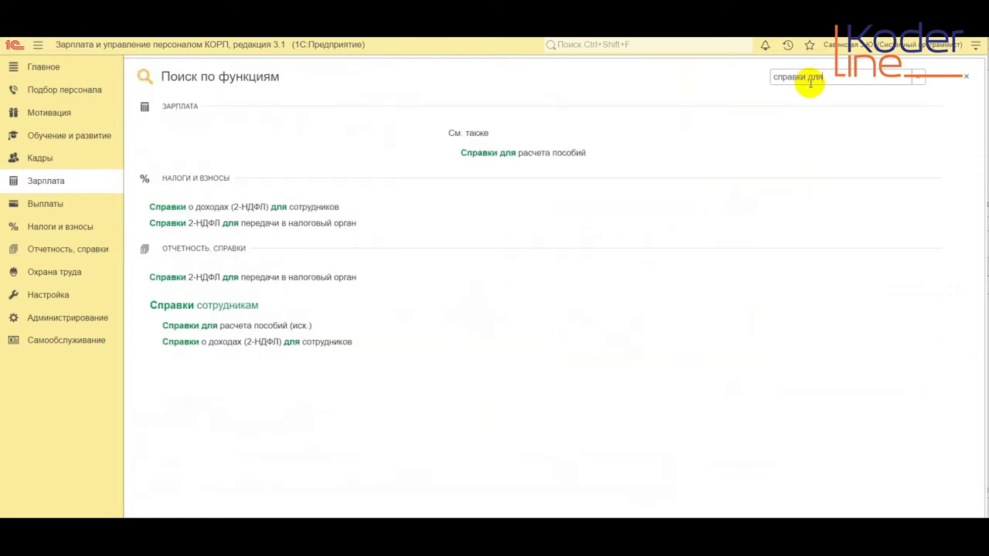
pyautogui.click(502, 153)
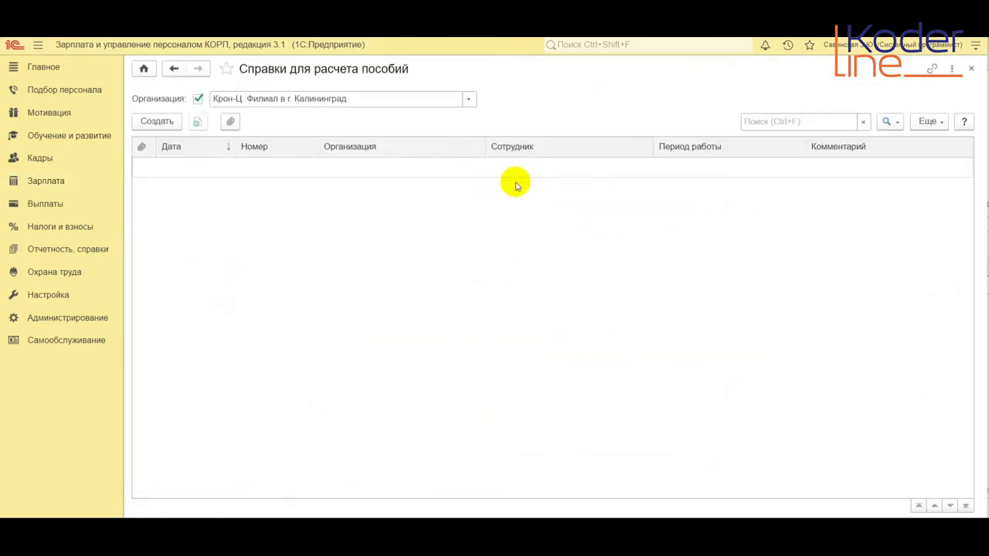
# Step: Create a new incoming benefit calculation certificate and choose the chief accountant (Главный бухгалтер) as its employee
pyautogui.click(162, 122)
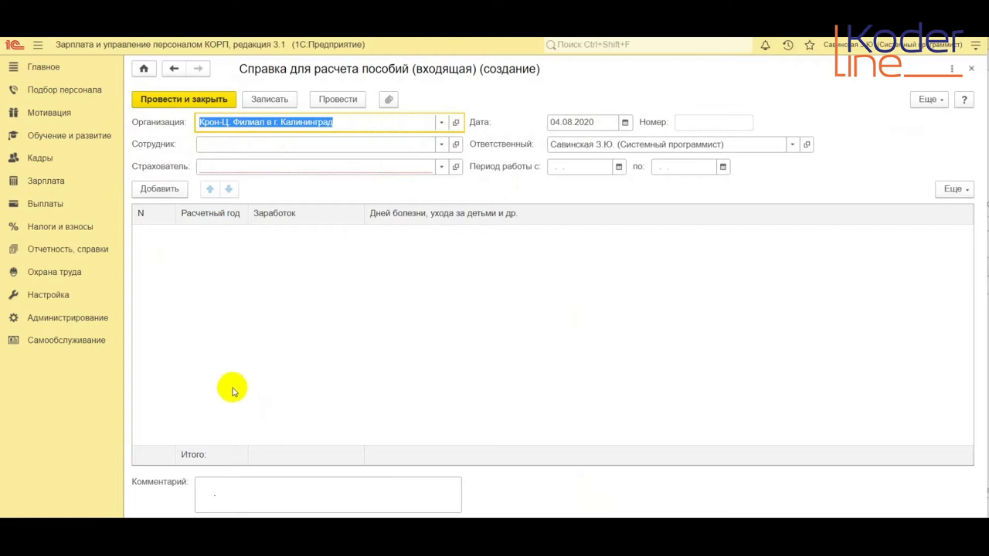
pyautogui.click(445, 145)
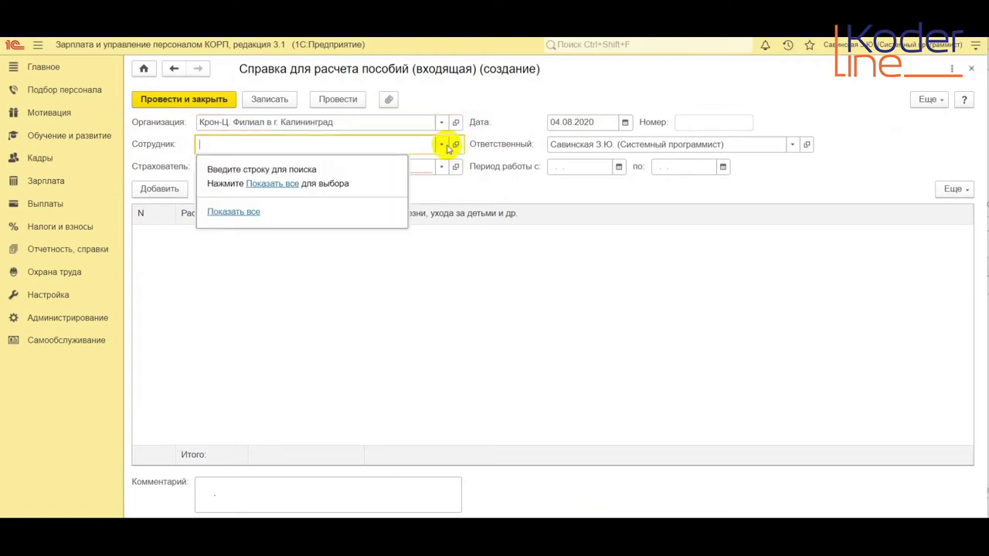
pyautogui.click(274, 184)
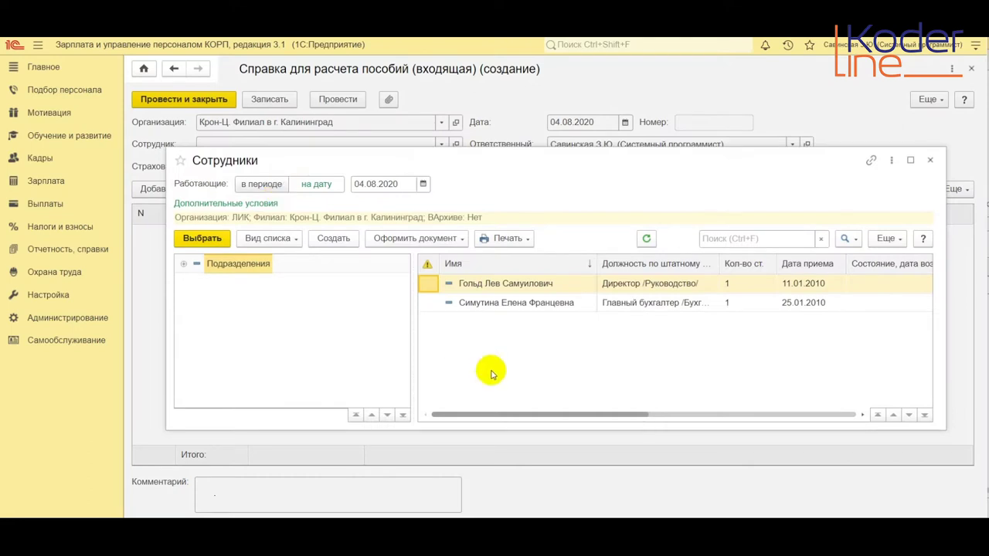
pyautogui.doubleClick(509, 306)
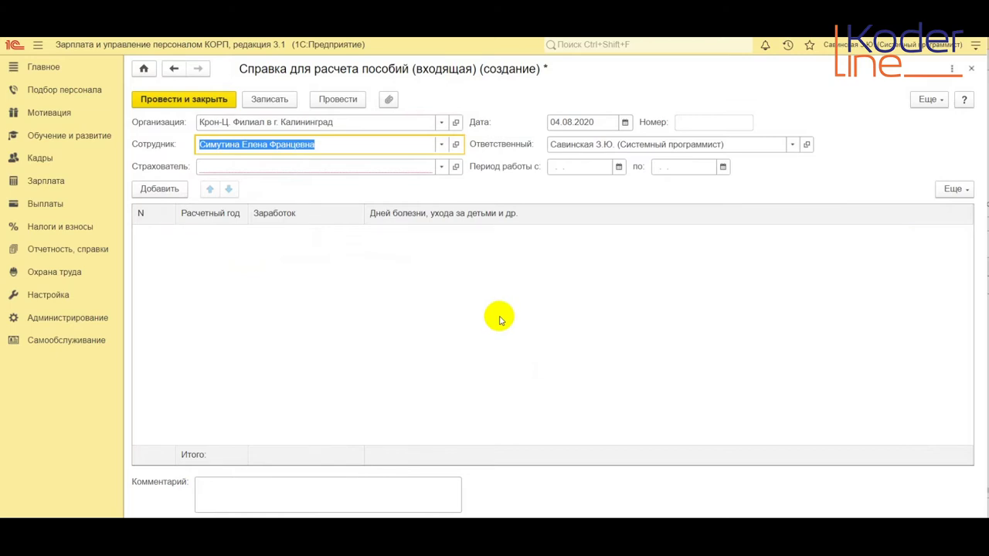
# Step: Create a new employer named ООО "Ромашка" and select it as the certificate's Страхователь
pyautogui.click(443, 166)
pyautogui.click(267, 207)
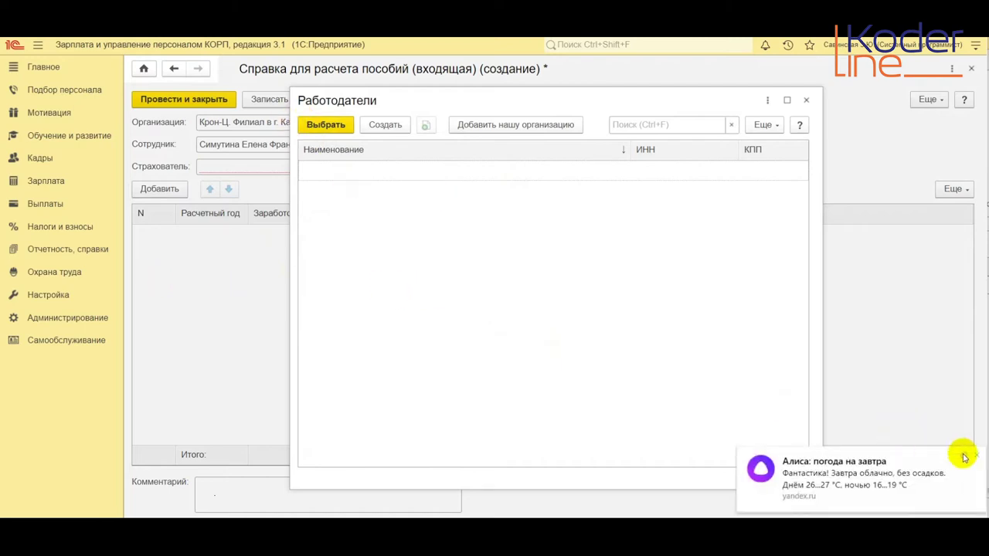
pyautogui.click(394, 129)
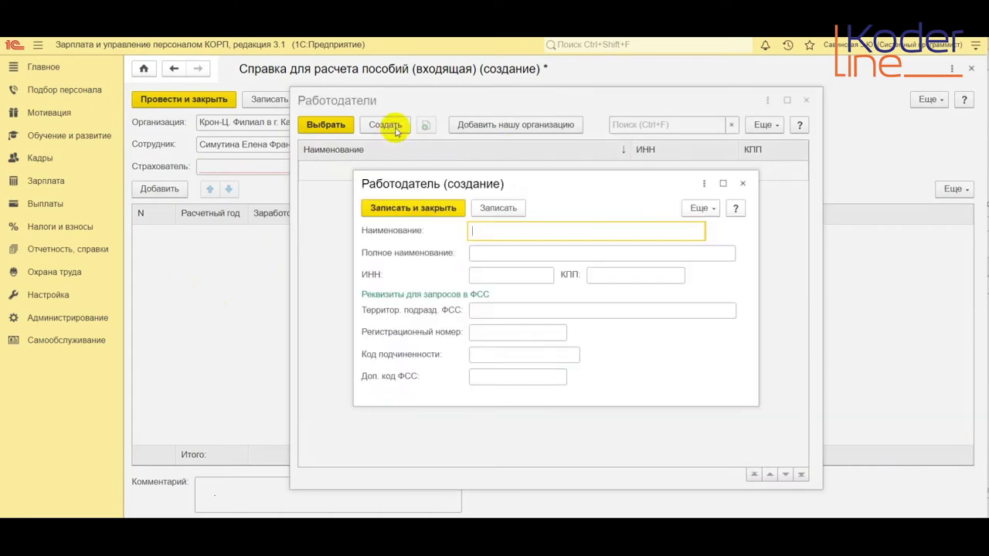
pyautogui.write('ООО ')
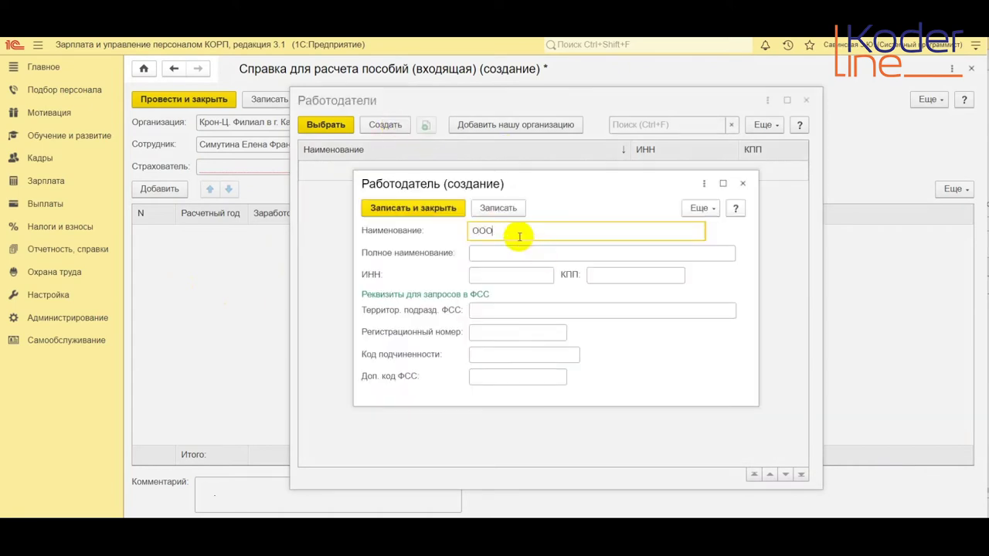
pyautogui.write('"Ромашка"')
pyautogui.click(434, 209)
pyautogui.click(329, 126)
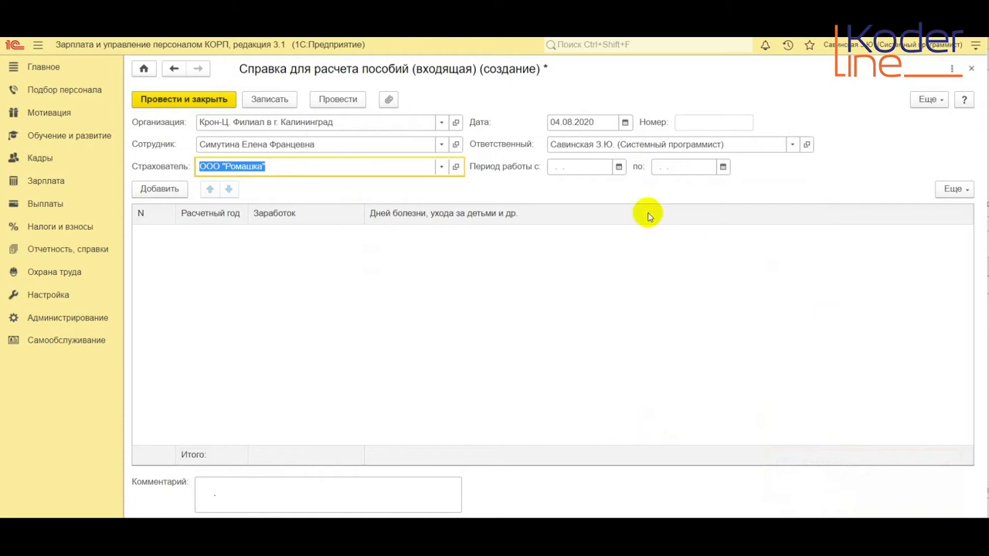
# Step: Set the start of the certificate's work period to 07.01.2019
pyautogui.click(619, 167)
pyautogui.click(574, 234)
pyautogui.click(585, 207)
pyautogui.click(572, 255)
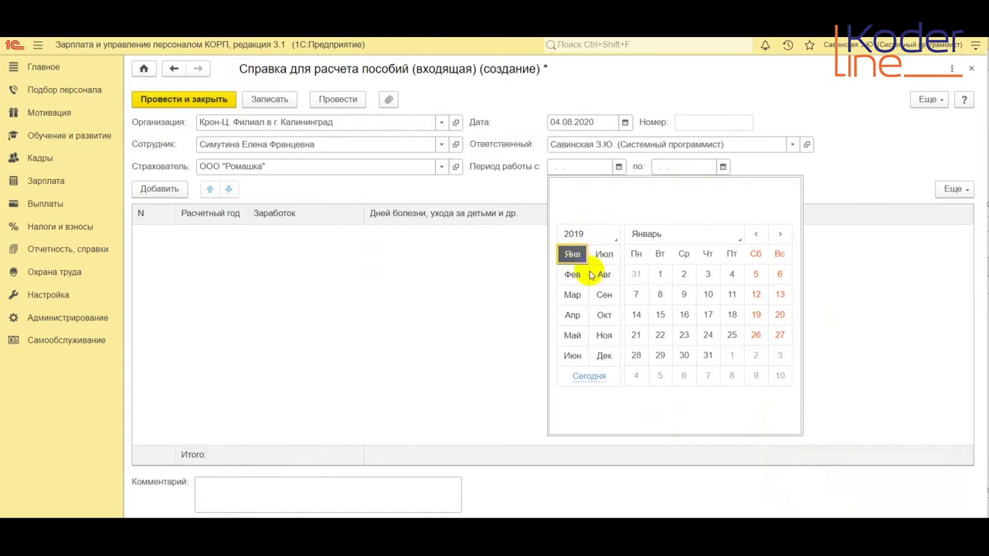
pyautogui.click(636, 294)
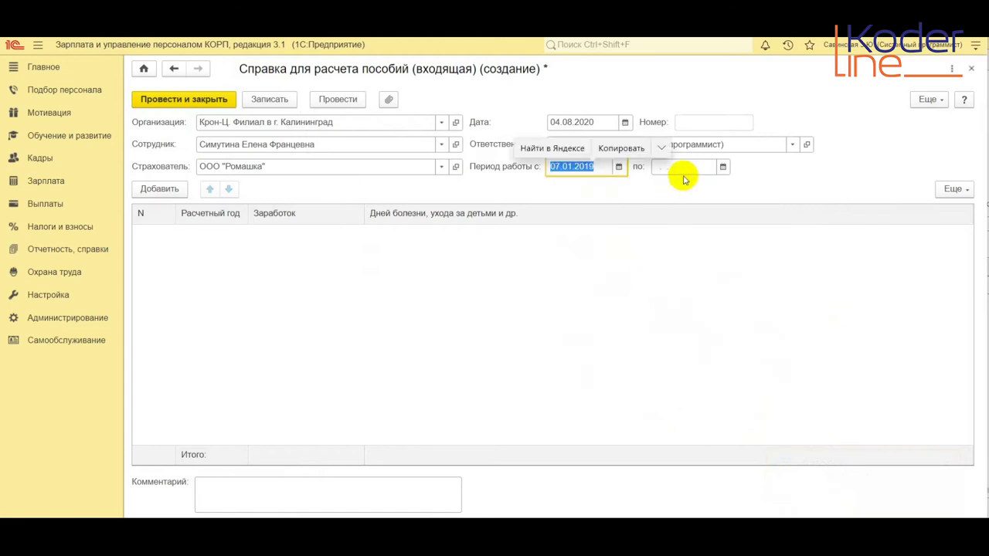
# Step: Set the end of the certificate's work period to 29.03.2019
pyautogui.click(723, 167)
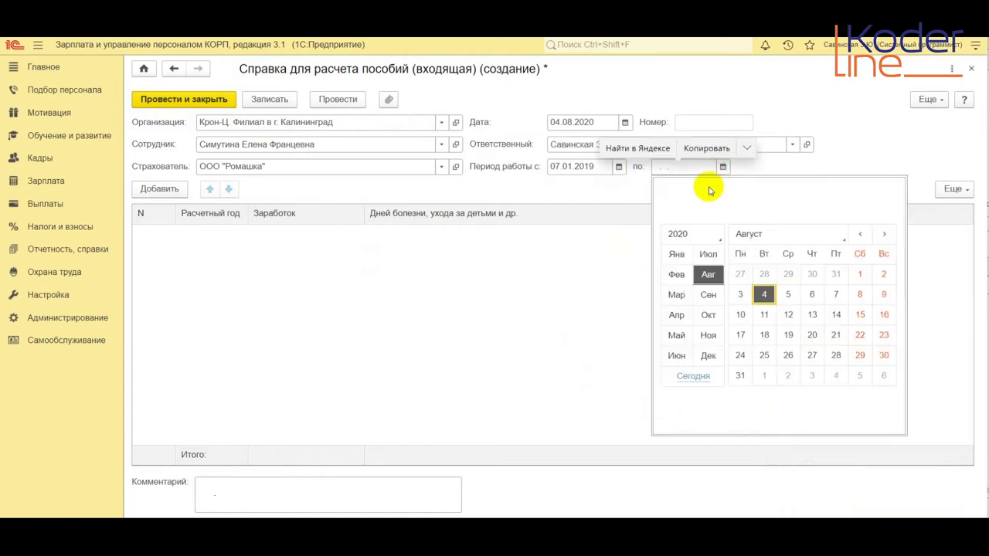
pyautogui.click(678, 232)
pyautogui.click(684, 216)
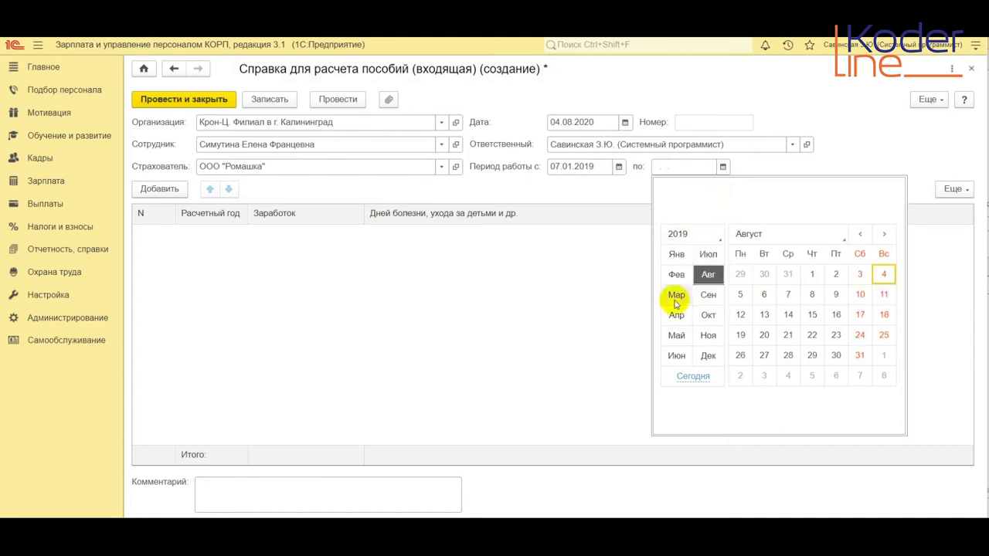
pyautogui.click(676, 294)
pyautogui.click(835, 355)
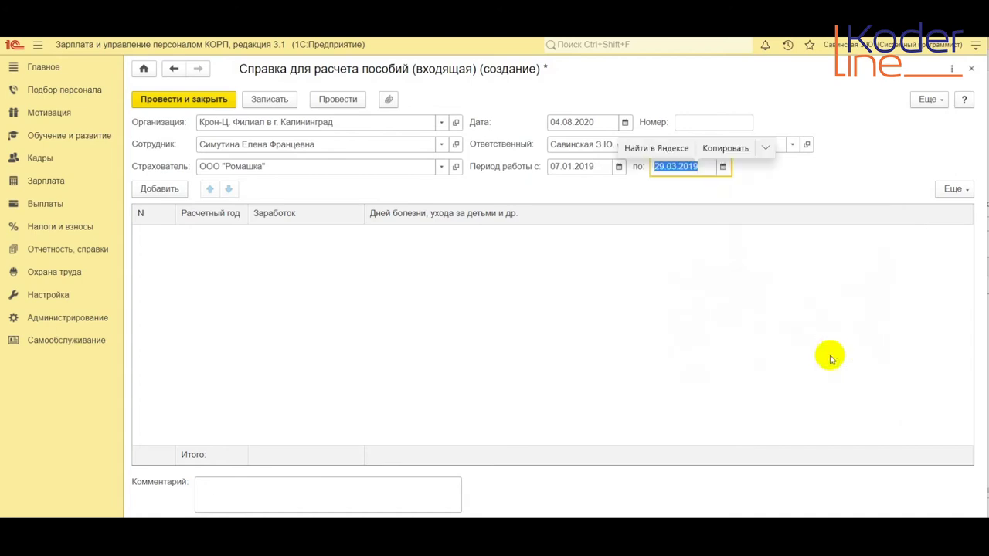
# Step: Add an earnings row to the certificate for calculation year 2019 with earnings of 20 000
pyautogui.doubleClick(572, 342)
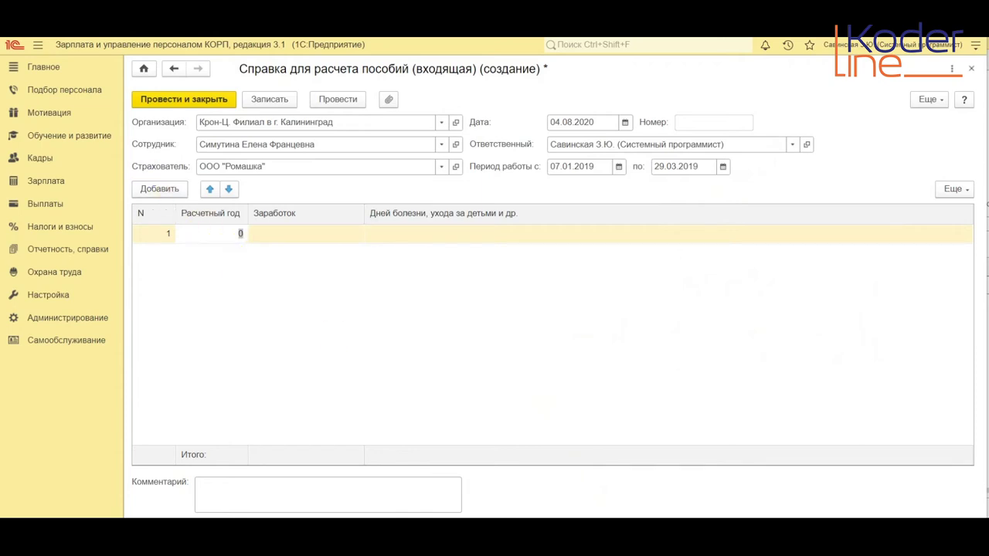
pyautogui.write('2019')
pyautogui.press('Tab')
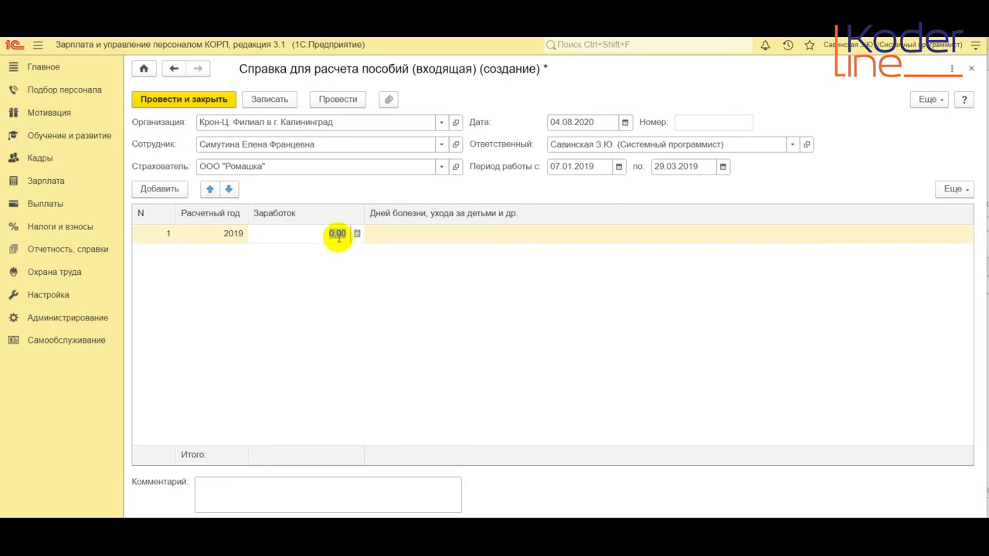
pyautogui.press('Delete')
pyautogui.write('20000')
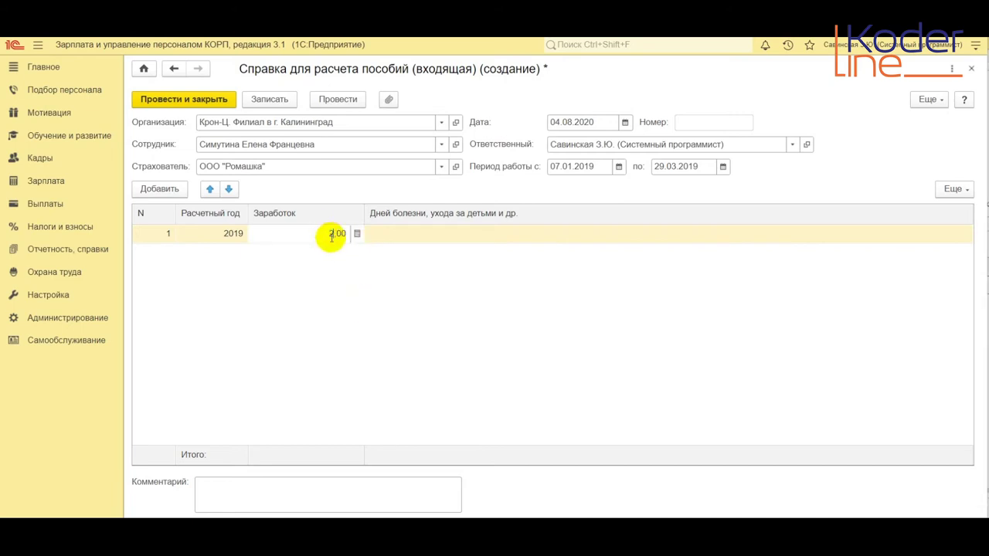
# Step: Set the 2019 row's days of illness and childcare to 1, and post and close the certificate
pyautogui.click(408, 240)
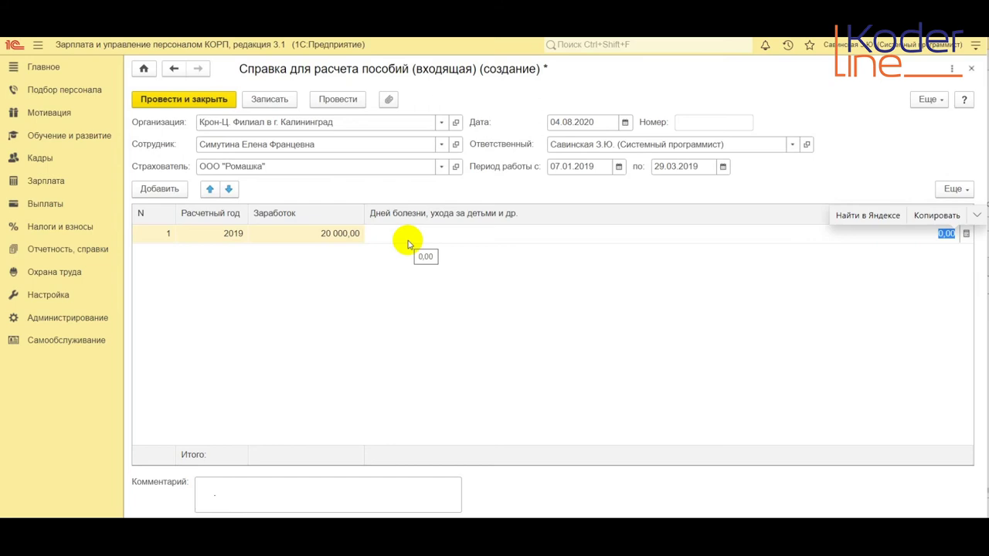
pyautogui.write('1')
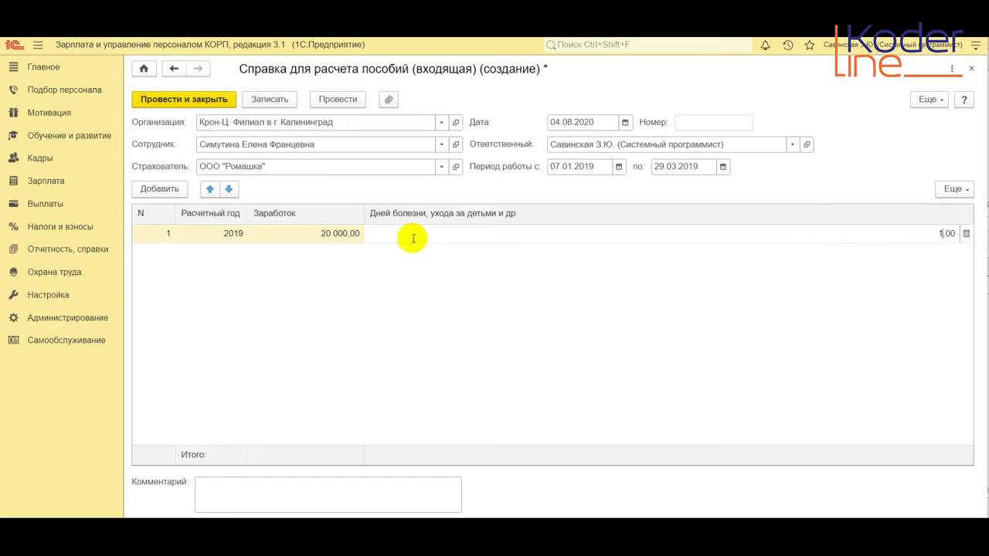
pyautogui.press('Return')
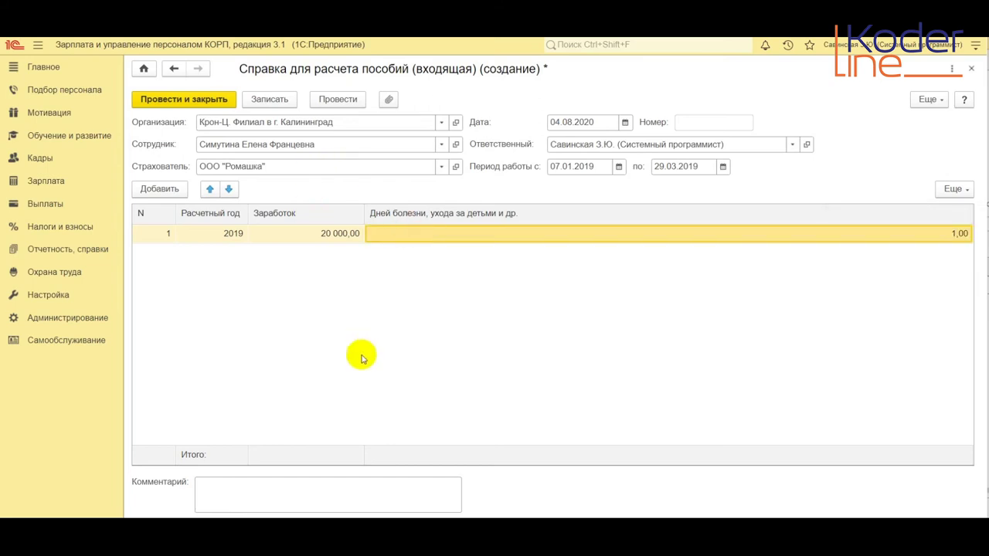
pyautogui.click(197, 100)
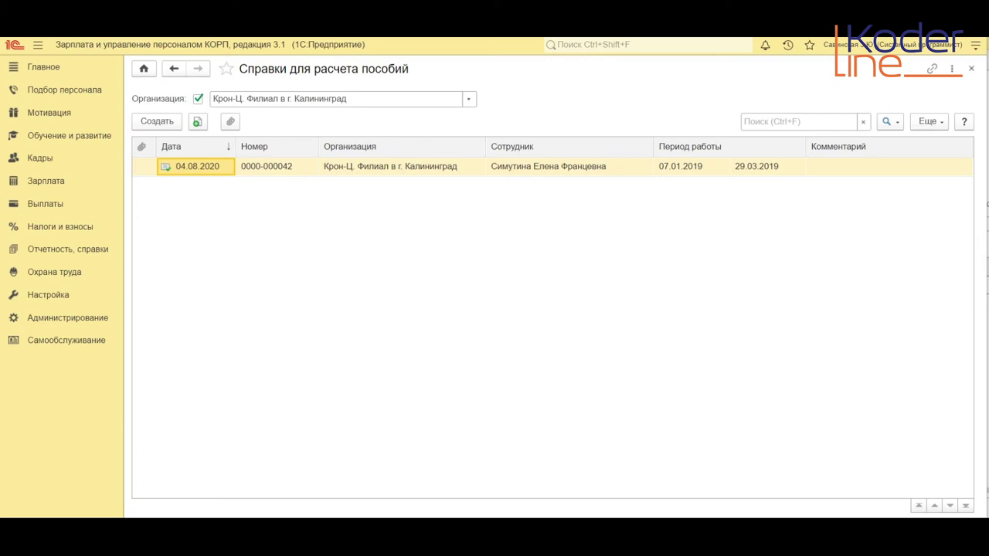
# Step: Open the sick leave document dated 29.03.2013 from Больничные листы and enable Учитывать заработок предыдущих страхователей
pyautogui.click(57, 186)
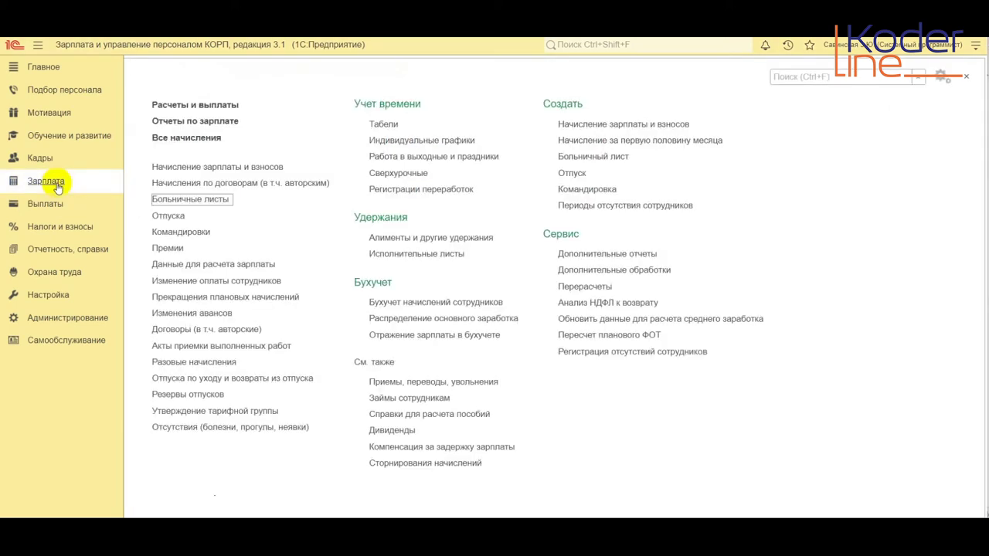
pyautogui.click(228, 200)
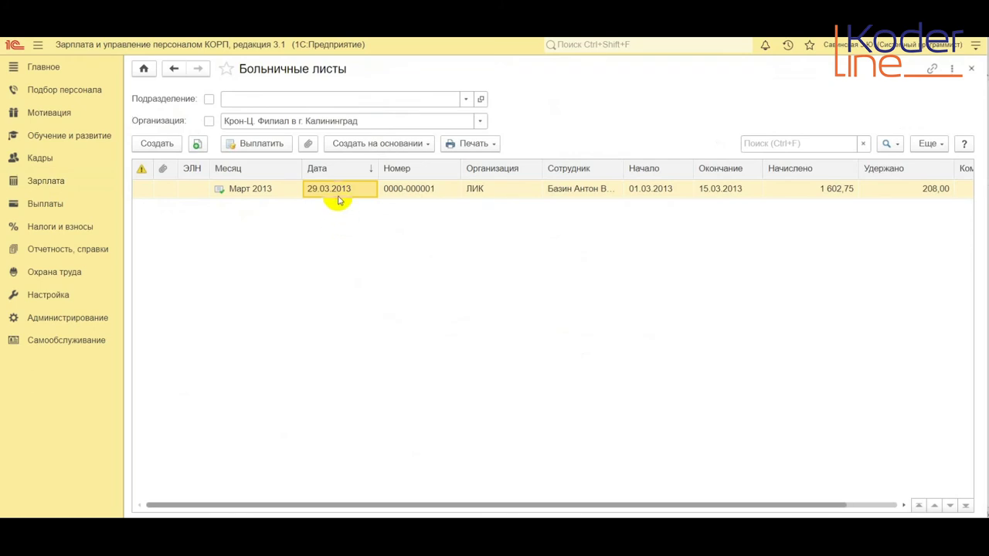
pyautogui.doubleClick(331, 199)
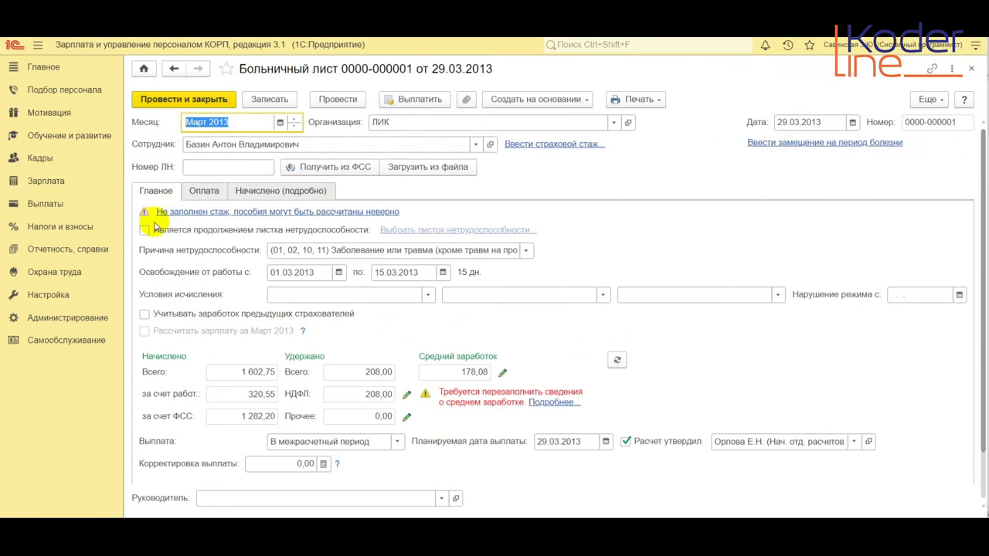
pyautogui.click(154, 319)
pyautogui.click(145, 315)
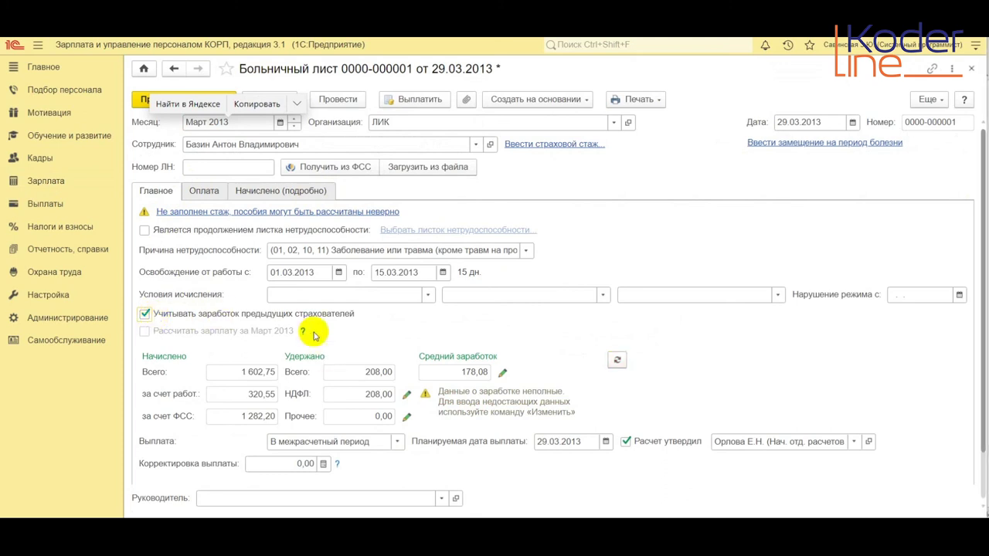
pyautogui.click(145, 232)
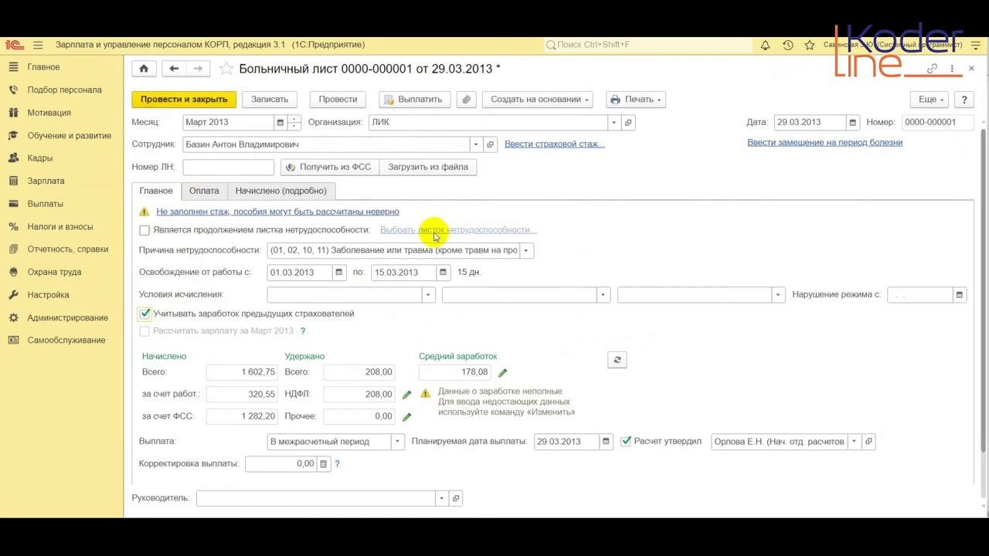